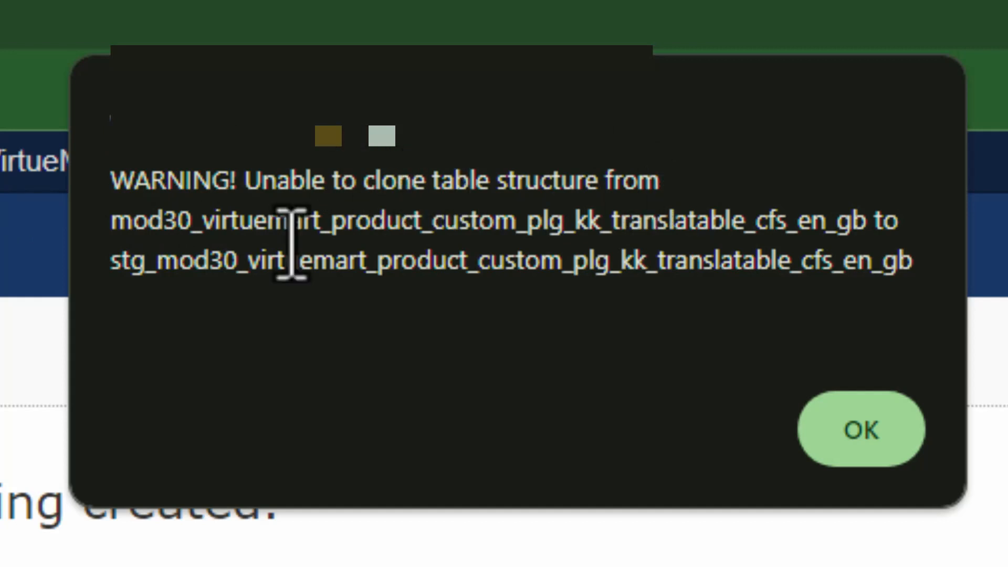
{"action": "left_click_drag", "start_coordinate": [112, 220], "coordinate": [861, 226]}
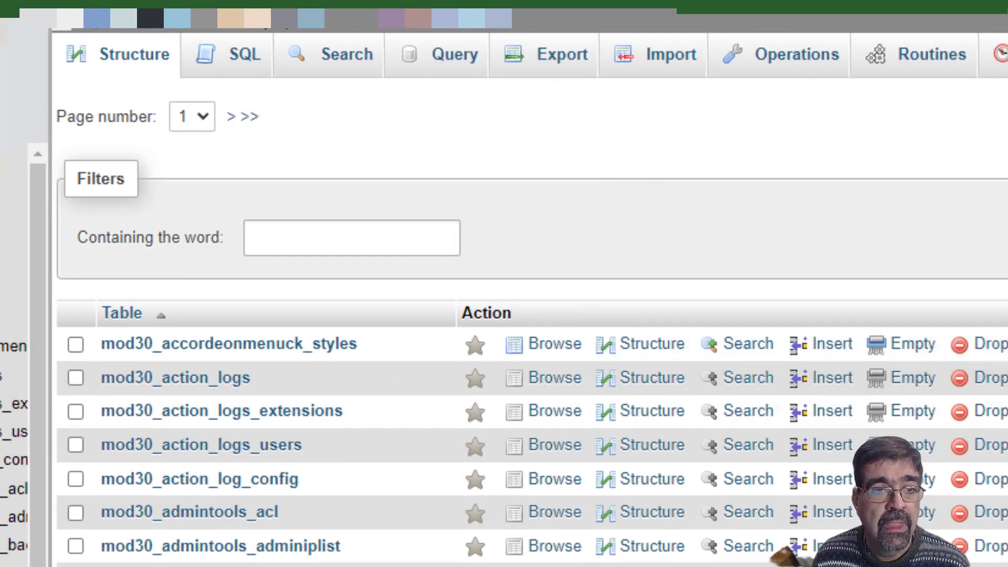
Export the whole database in SQL format with the Quick method and save the backup file.
{"action": "left_click", "coordinate": [555, 59]}
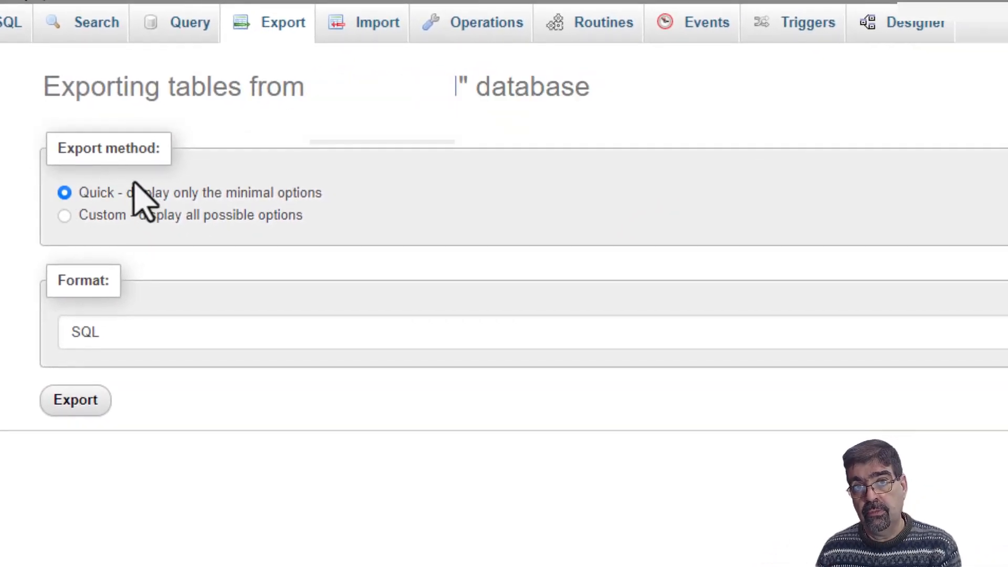
{"action": "left_click", "coordinate": [75, 403]}
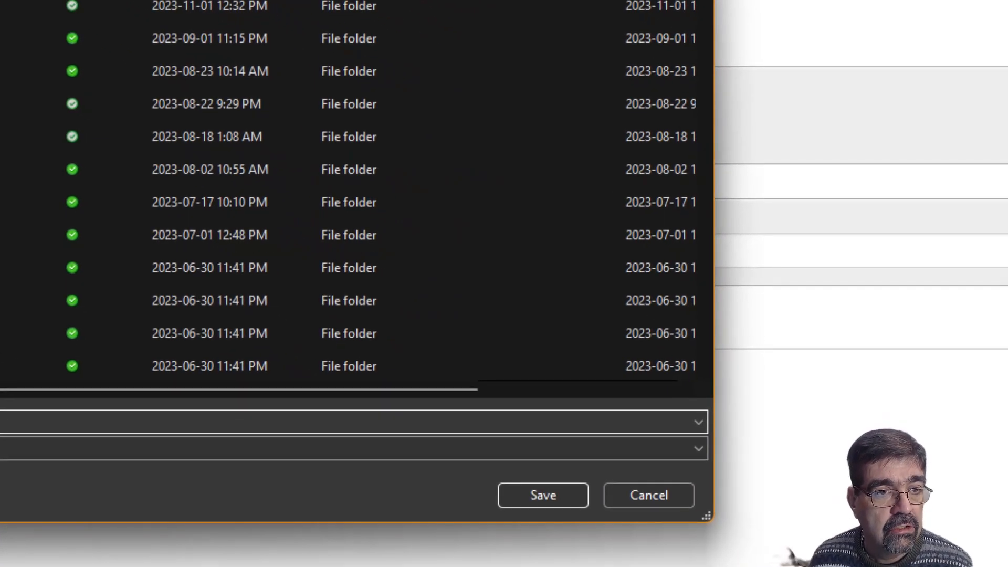
{"action": "left_click", "coordinate": [548, 494]}
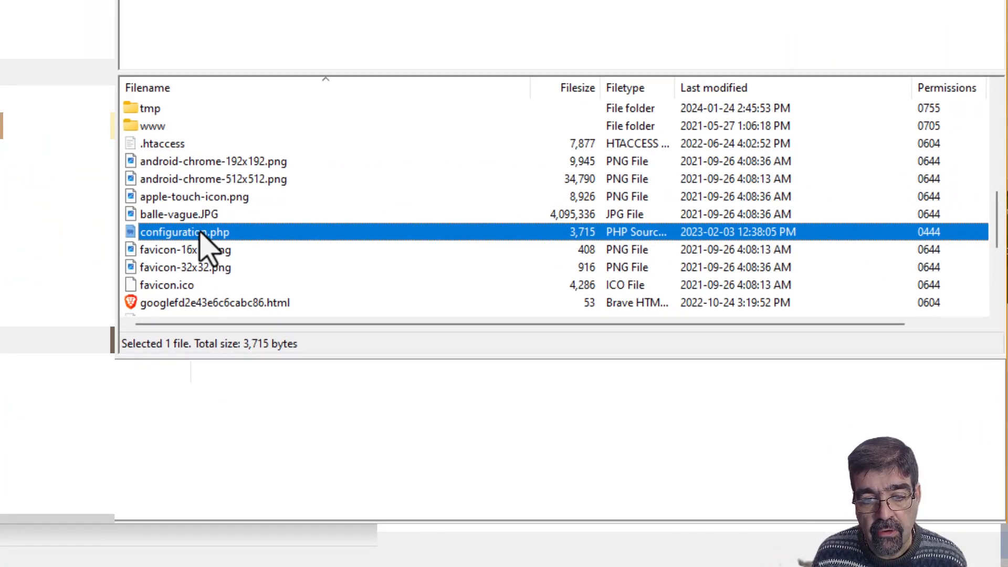
Bring up the available file actions for configuration.php in the site's remote folder.
{"action": "right_click", "coordinate": [205, 247]}
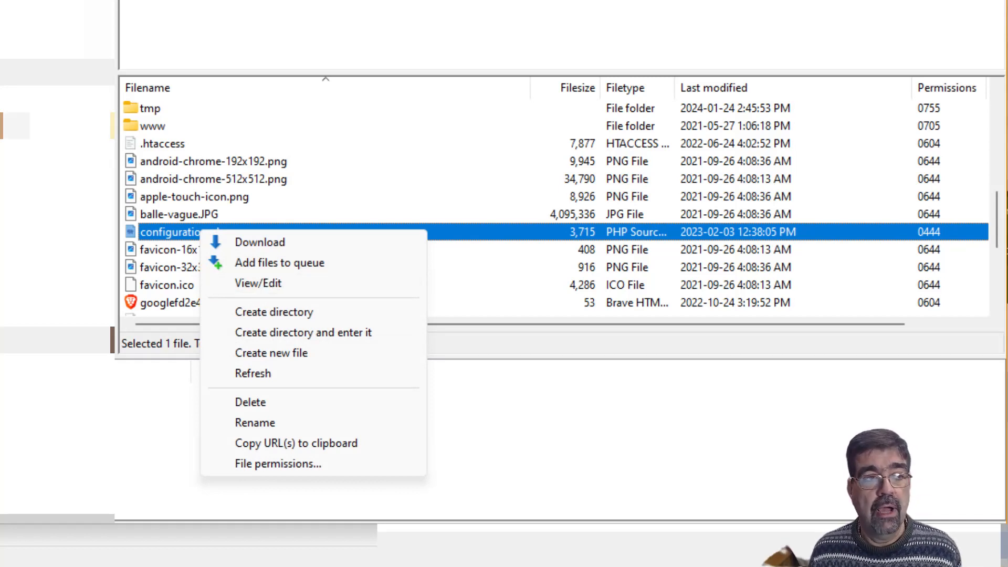
Switch to phpMyAdmin, show the database's table structure list and check which page numbers it offers.
{"action": "key", "text": "alt+Tab"}
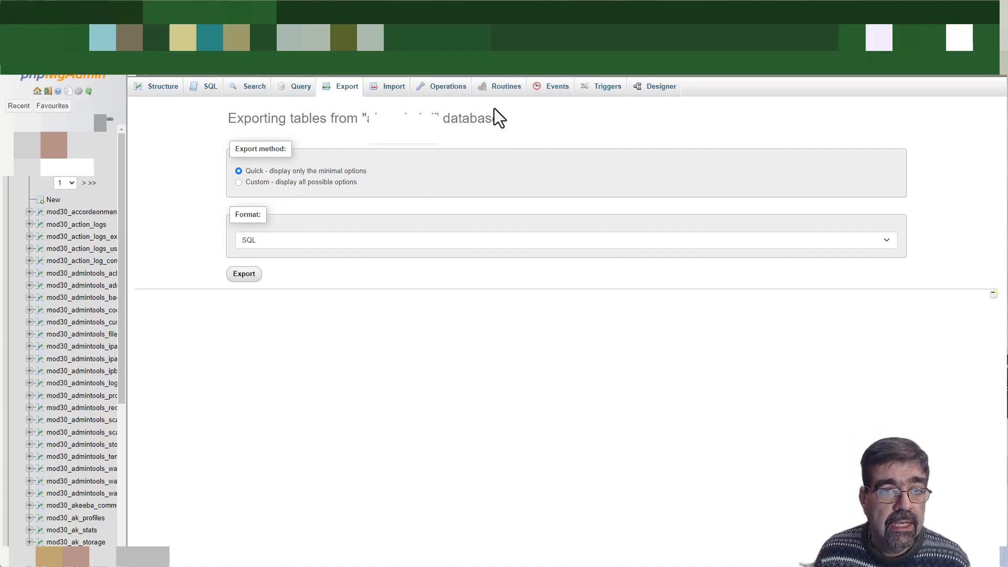
{"action": "left_click", "coordinate": [310, 79]}
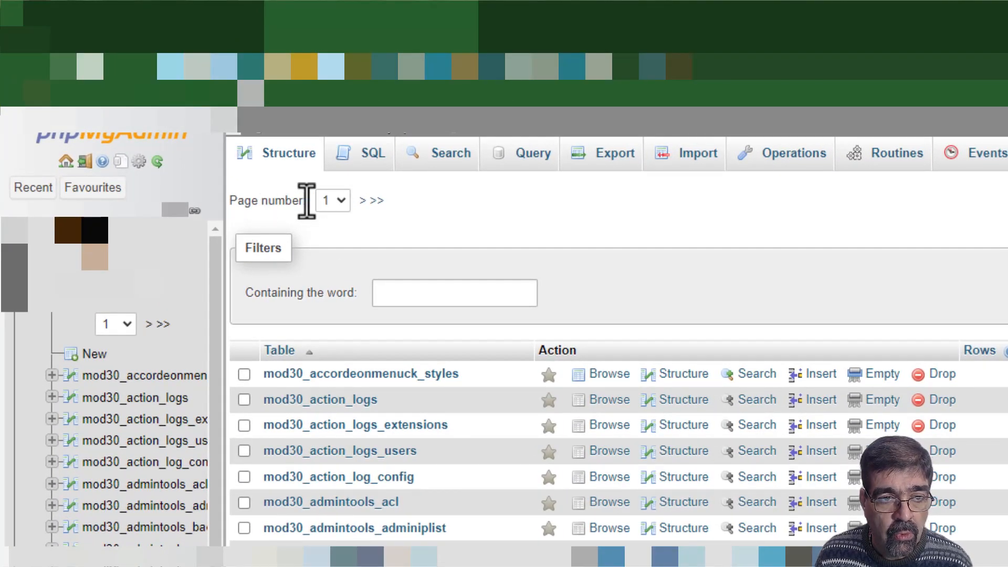
{"action": "left_click", "coordinate": [344, 201]}
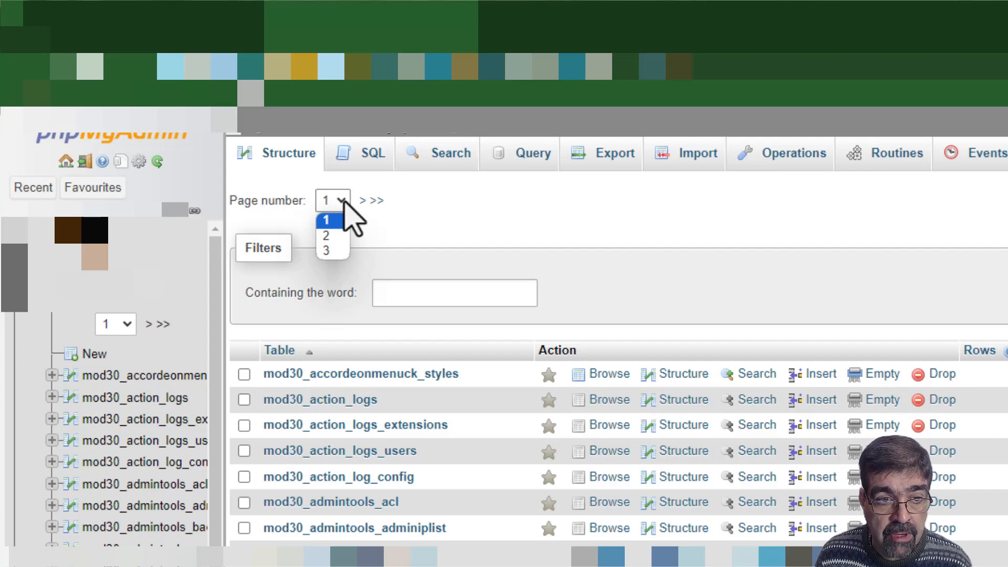
{"action": "left_click", "coordinate": [343, 200]}
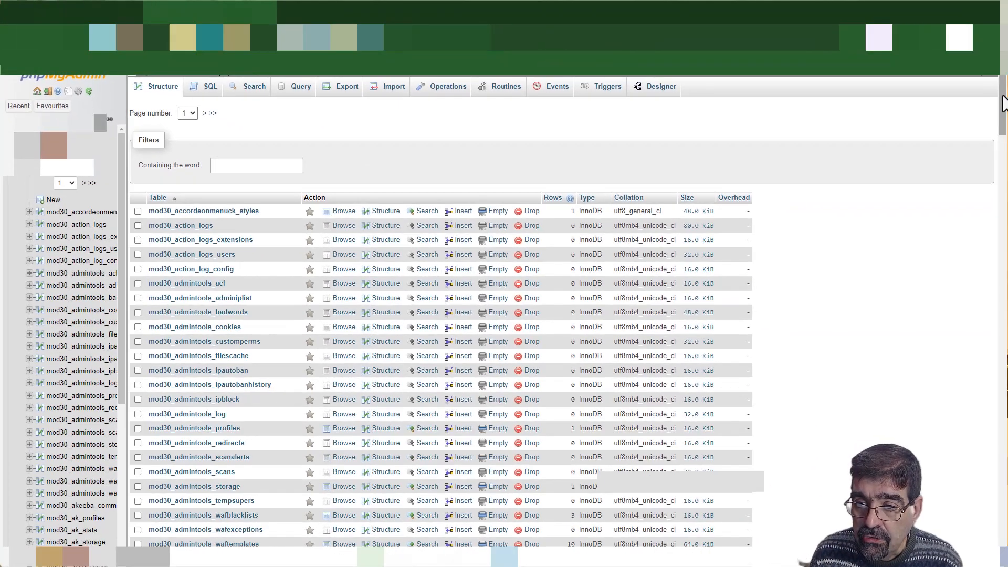
Select all tables on page 1 and start the Replace table prefix operation for them.
{"action": "left_click_drag", "start_coordinate": [1003, 102], "coordinate": [989, 536]}
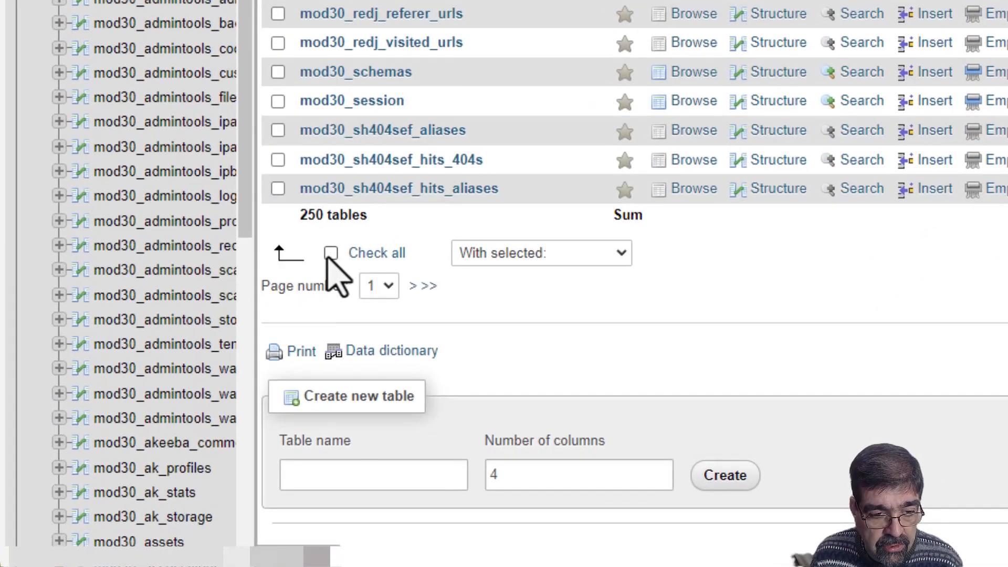
{"action": "left_click", "coordinate": [331, 253]}
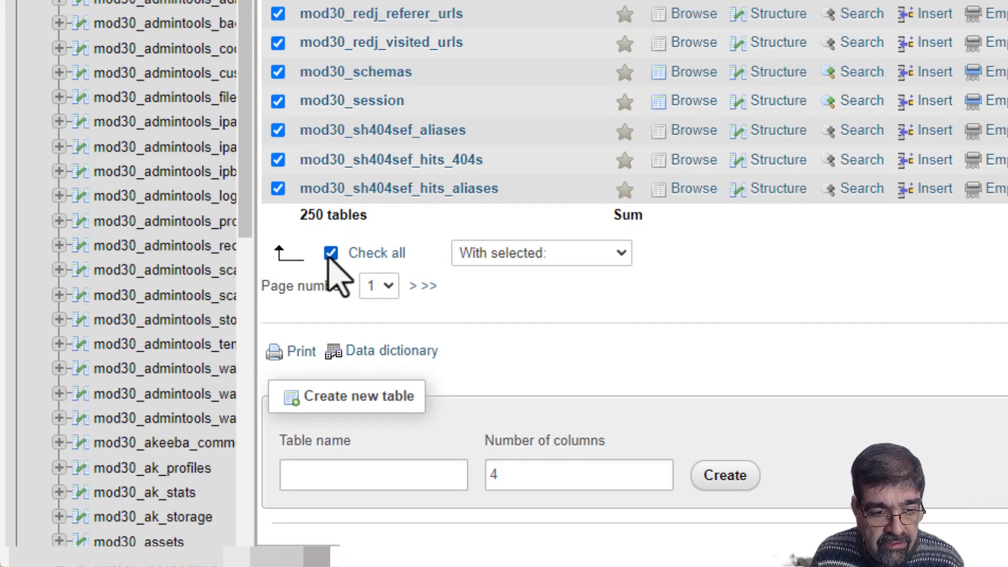
{"action": "left_click", "coordinate": [599, 262]}
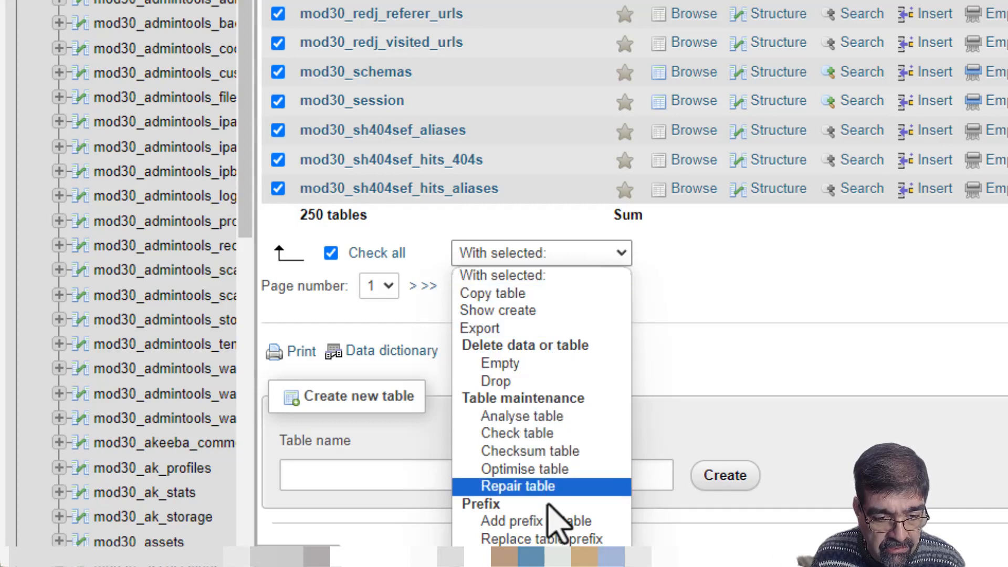
{"action": "left_click", "coordinate": [556, 538]}
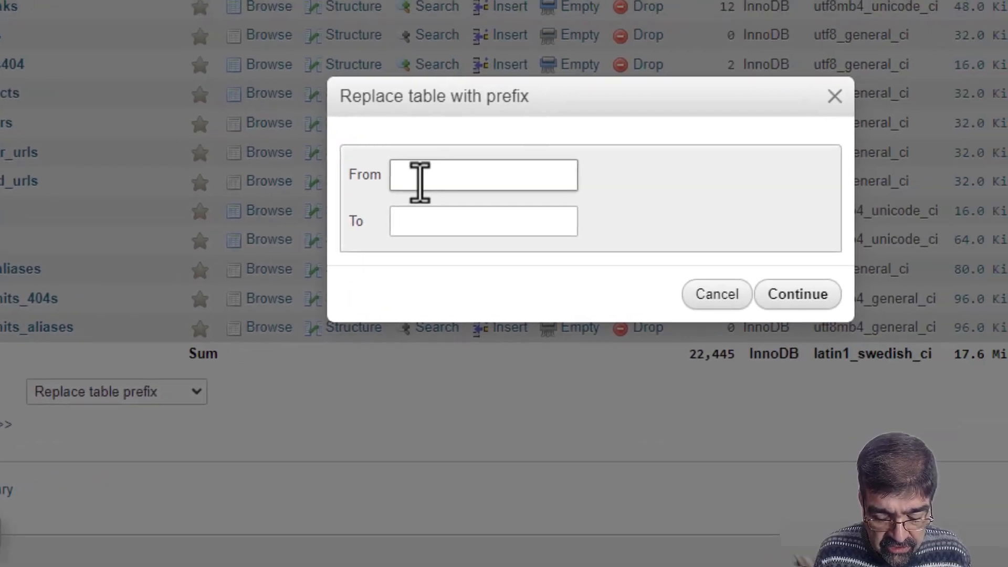
Replace the prefix mod30_ with j_ on the selected tables and apply the change.
{"action": "type", "text": "mod"}
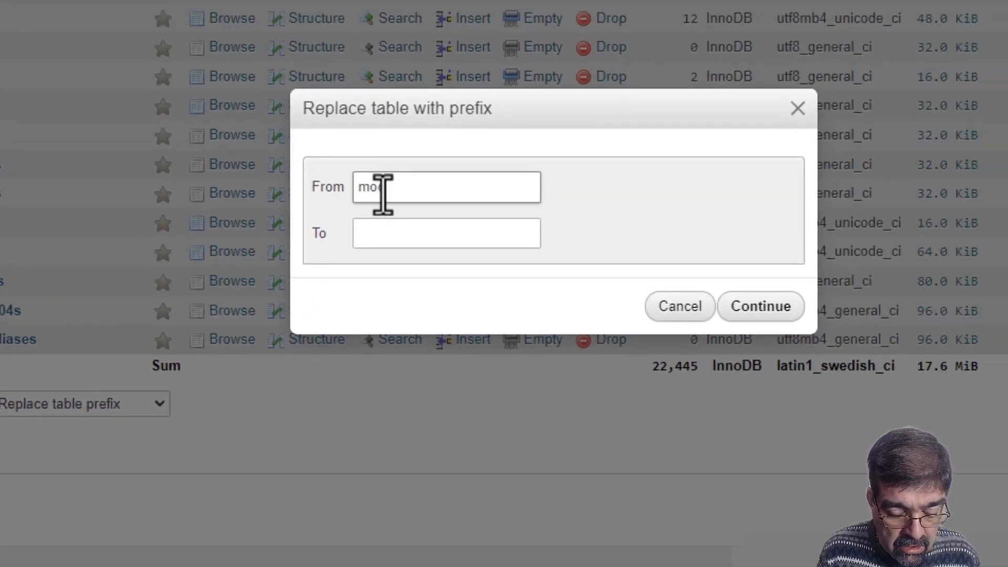
{"action": "type", "text": "30"}
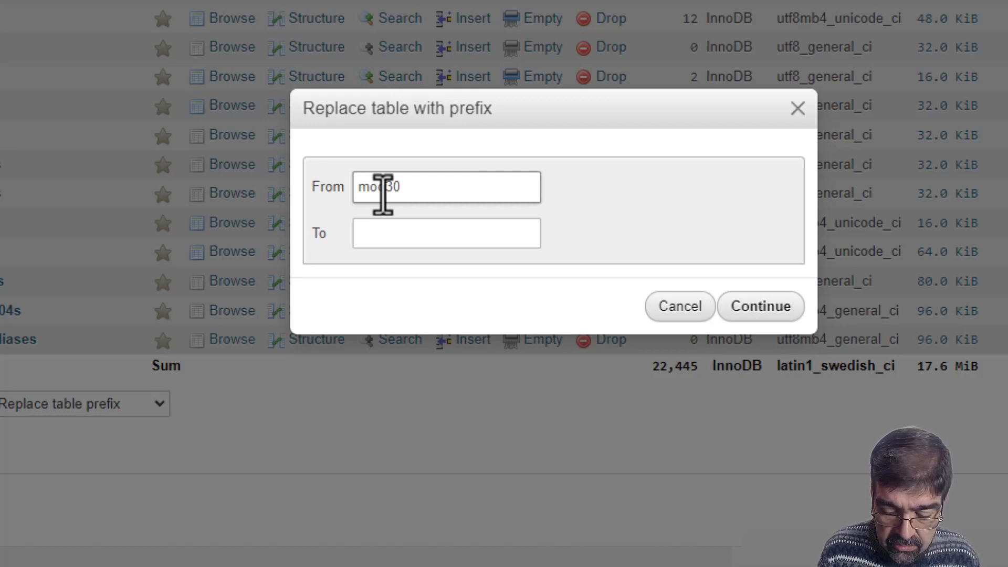
{"action": "type", "text": "_"}
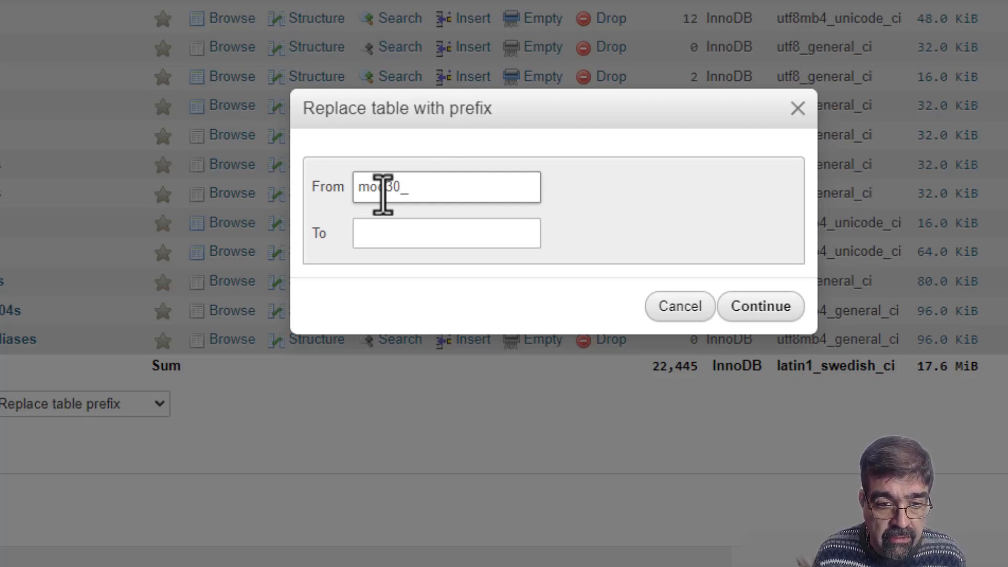
{"action": "left_click", "coordinate": [464, 234]}
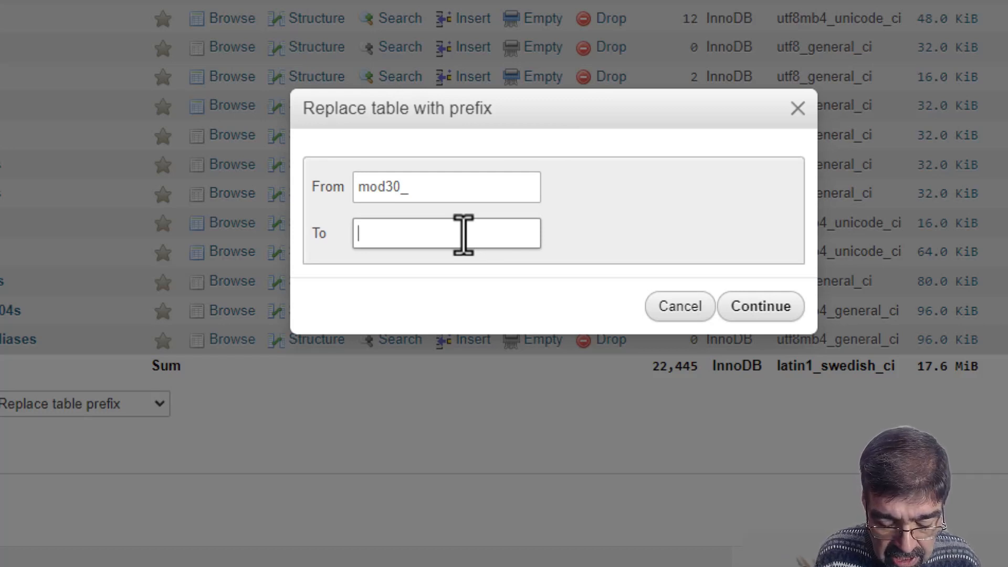
{"action": "type", "text": "j"}
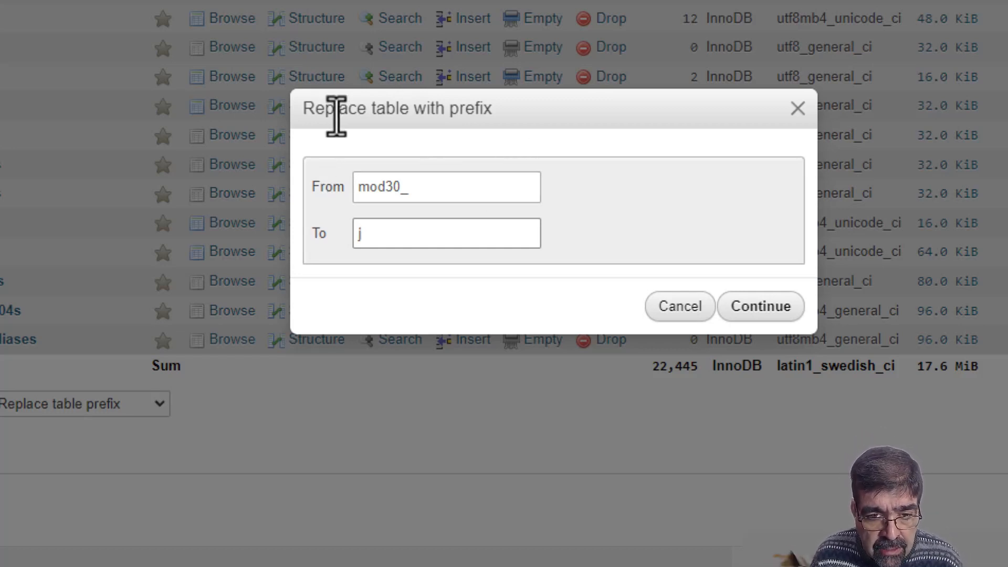
{"action": "left_click", "coordinate": [396, 233]}
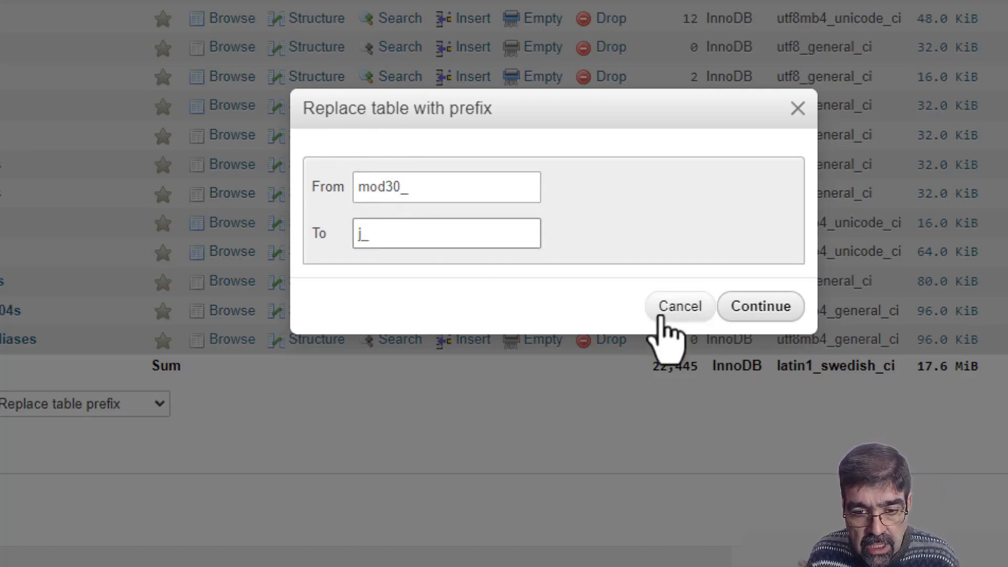
{"action": "left_click", "coordinate": [768, 312]}
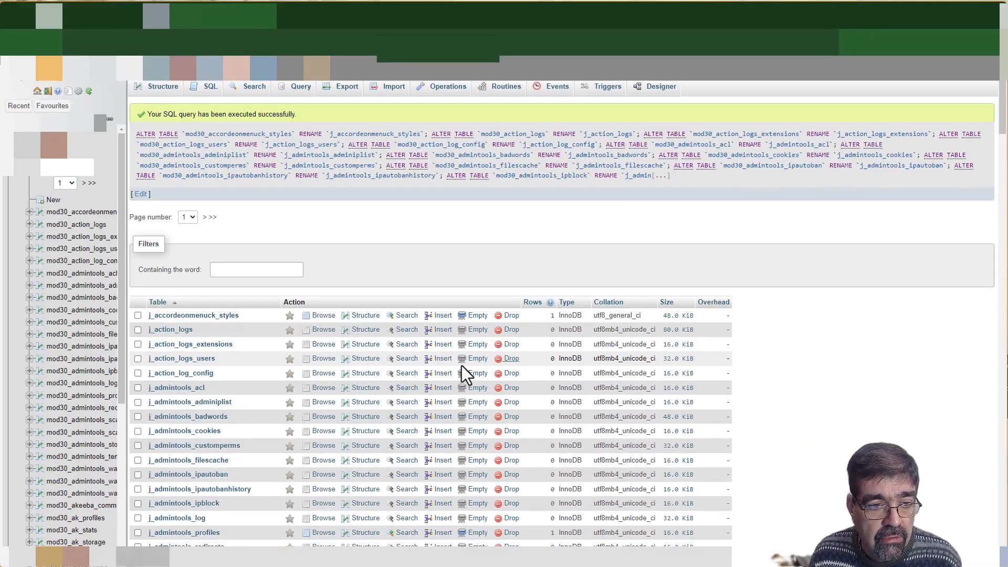
Look through the renamed tables on page 1 and go to page 2 of the table list.
{"action": "scroll", "coordinate": [210, 388], "scroll_direction": "down", "scroll_amount": 20}
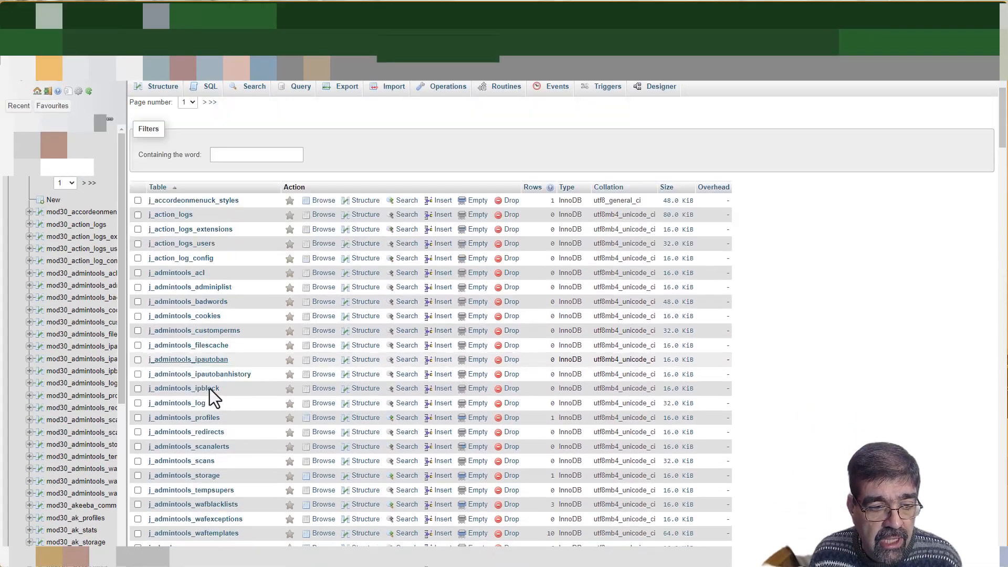
{"action": "scroll", "coordinate": [186, 363], "scroll_direction": "down", "scroll_amount": 20}
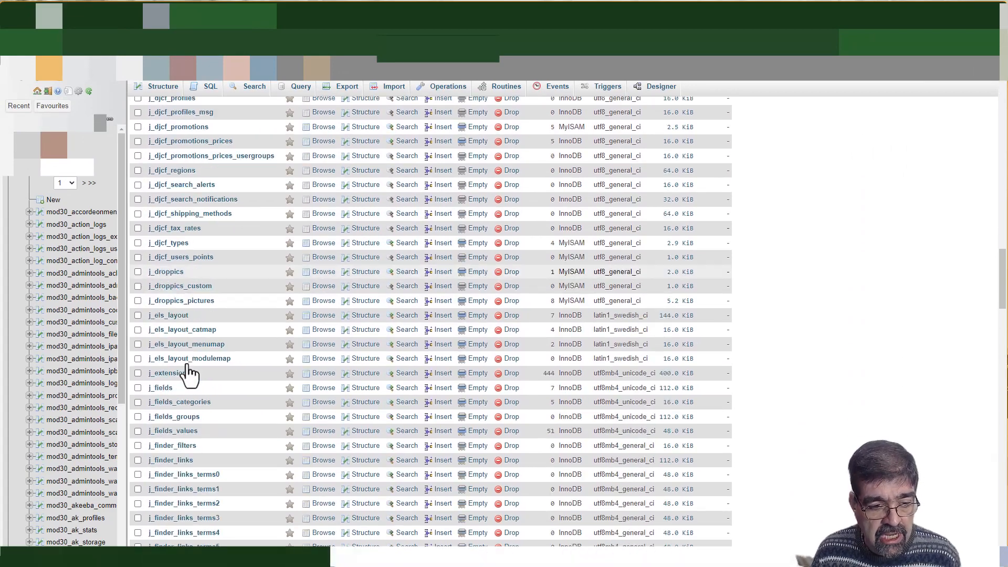
{"action": "scroll", "coordinate": [175, 374], "scroll_direction": "down", "scroll_amount": 20}
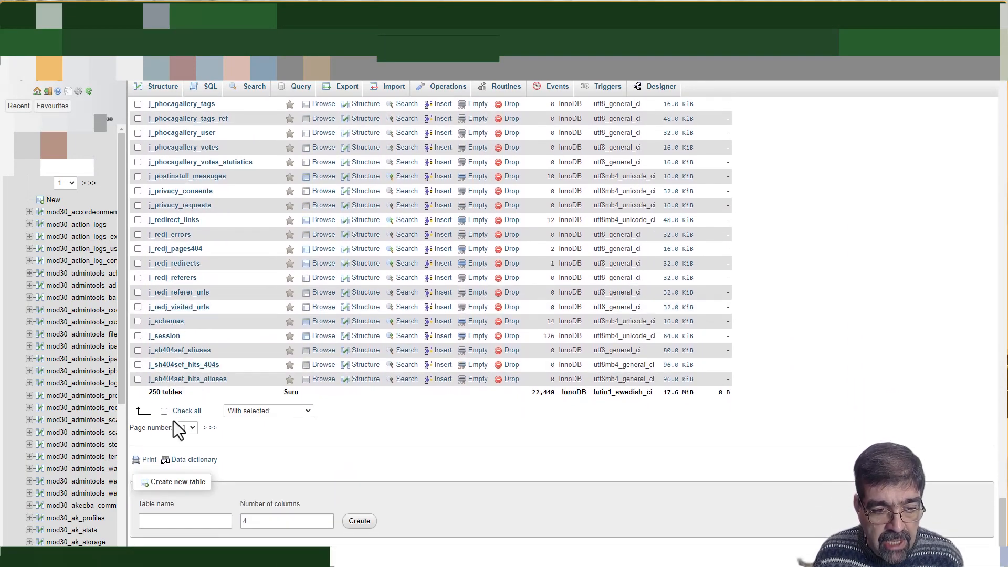
{"action": "left_click", "coordinate": [205, 427]}
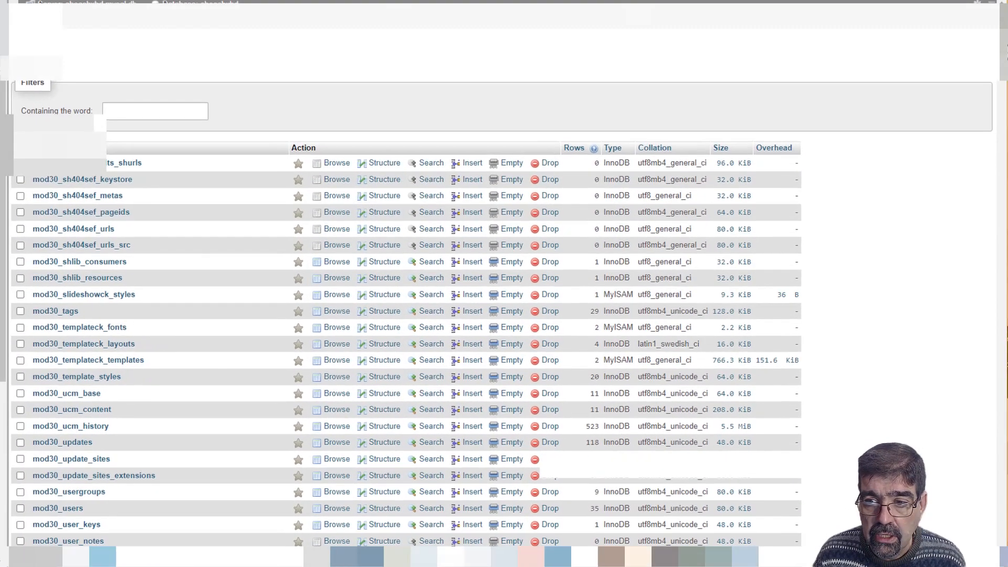
Look through the tables on page 2 and select all of them.
{"action": "left_click_drag", "start_coordinate": [1002, 79], "coordinate": [968, 315]}
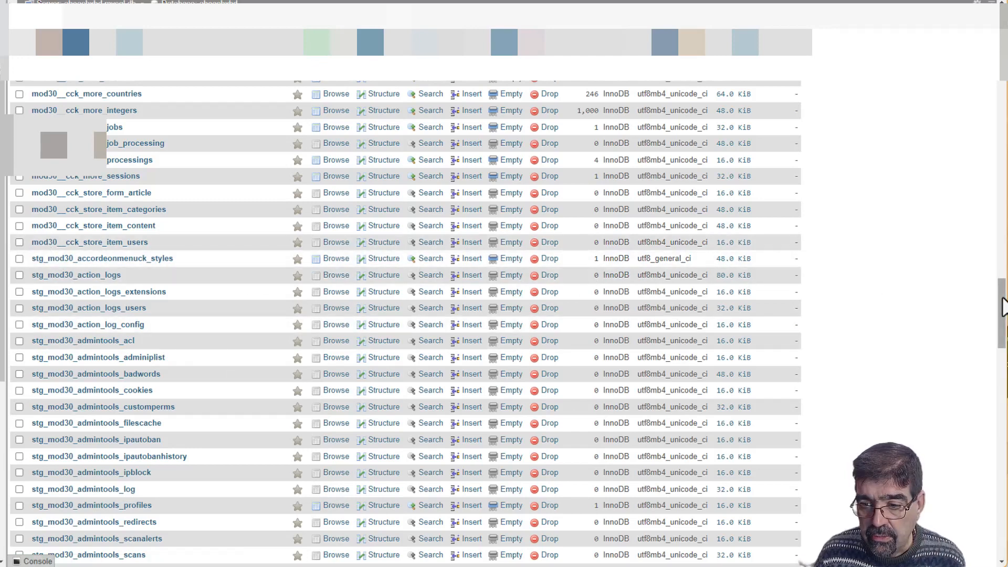
{"action": "left_click_drag", "start_coordinate": [1003, 307], "coordinate": [1002, 520]}
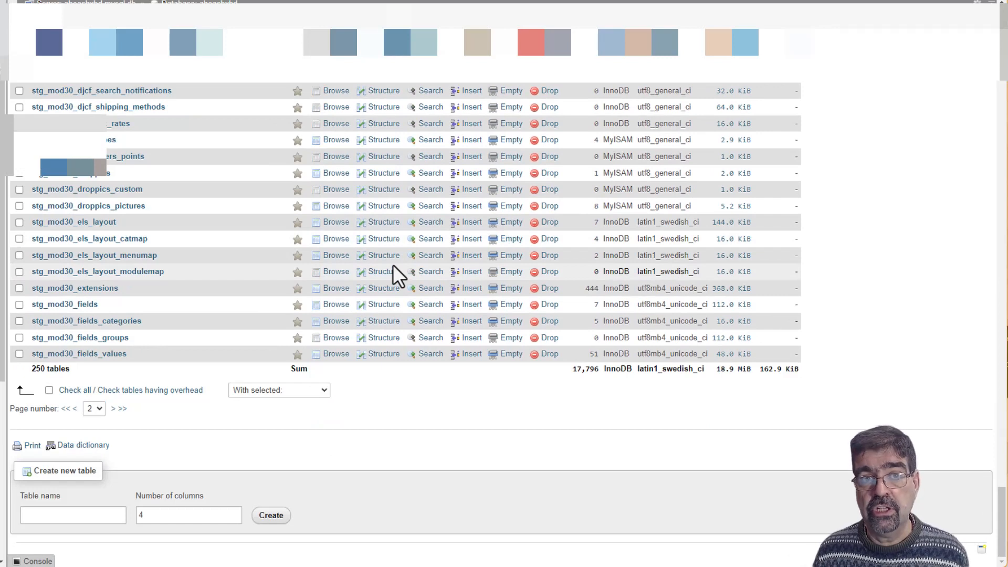
{"action": "left_click", "coordinate": [50, 390]}
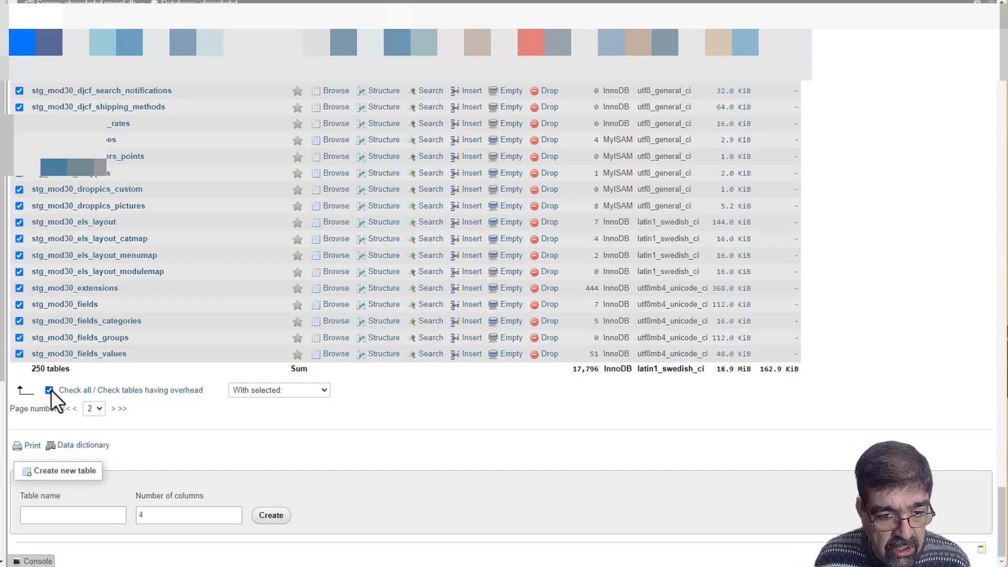
{"action": "left_click", "coordinate": [275, 389]}
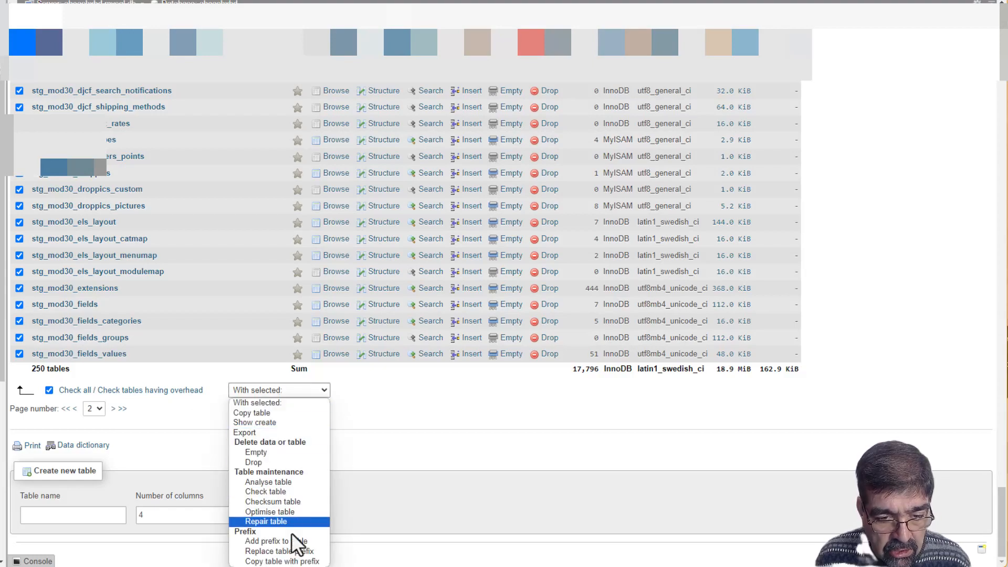
{"action": "left_click", "coordinate": [297, 554]}
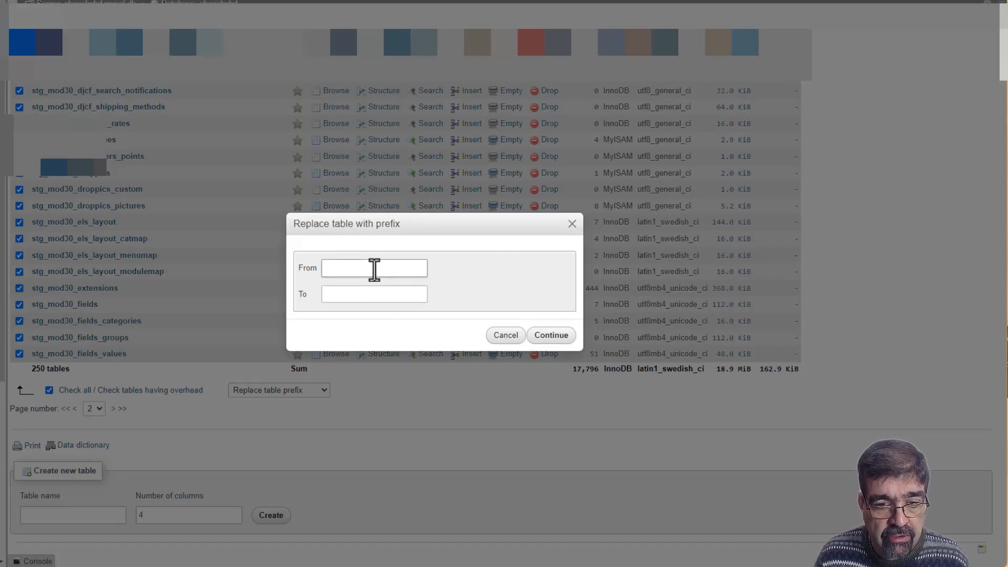
{"action": "left_click", "coordinate": [373, 269]}
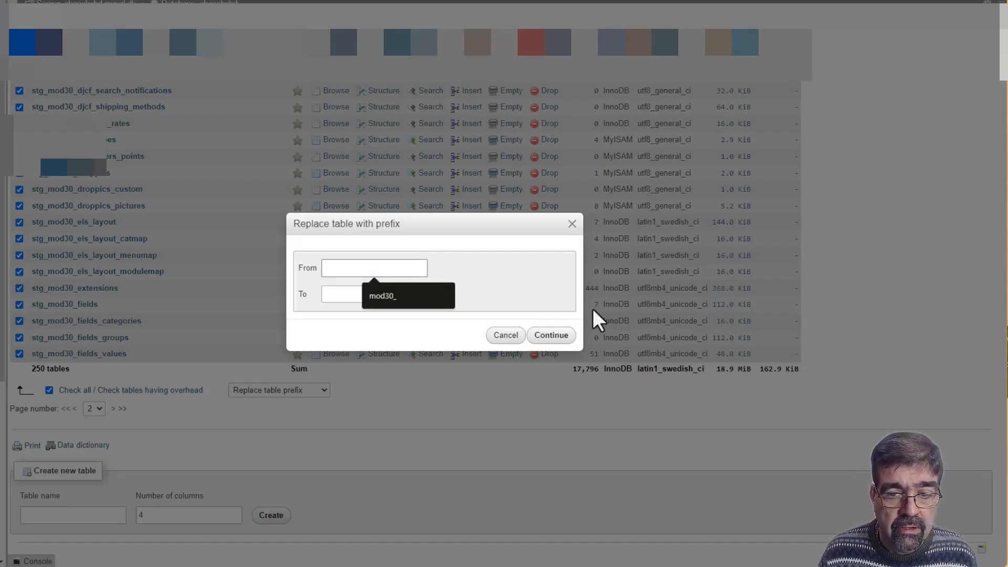
{"action": "left_click", "coordinate": [518, 342]}
{"action": "scroll", "coordinate": [439, 284], "scroll_direction": "up", "scroll_amount": 20}
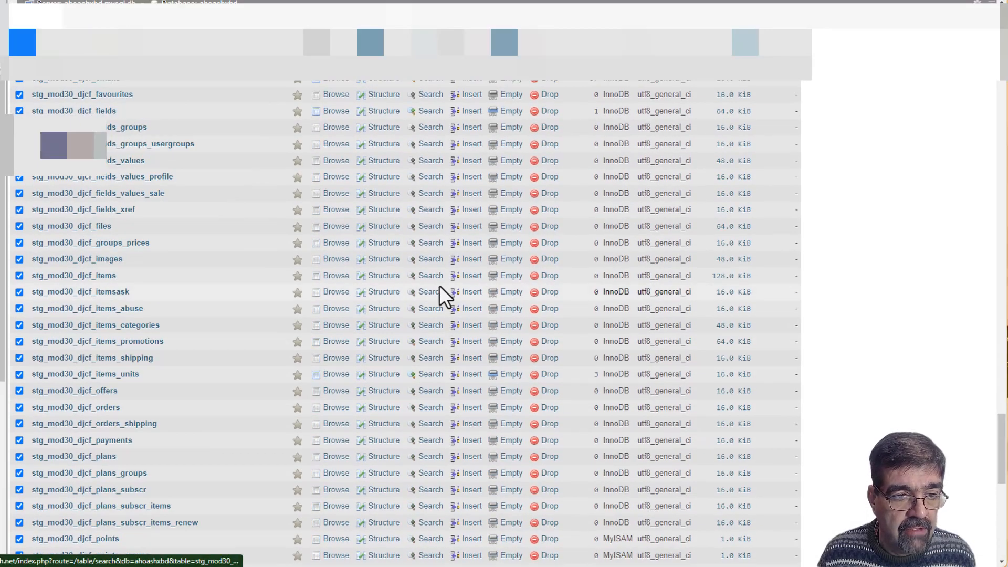
{"action": "scroll", "coordinate": [423, 289], "scroll_direction": "up", "scroll_amount": 3}
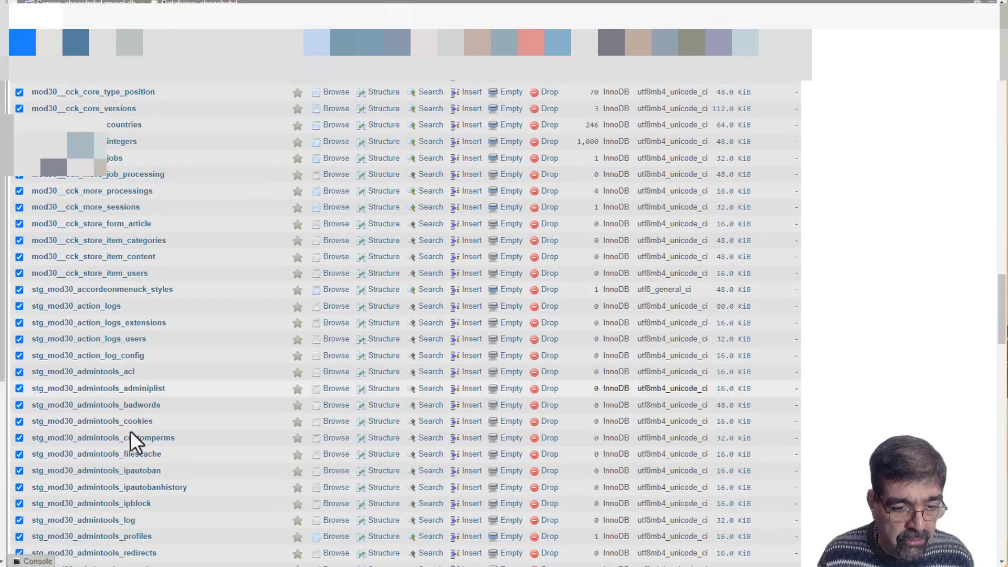
{"action": "scroll", "coordinate": [967, 271], "scroll_direction": "down", "scroll_amount": 20}
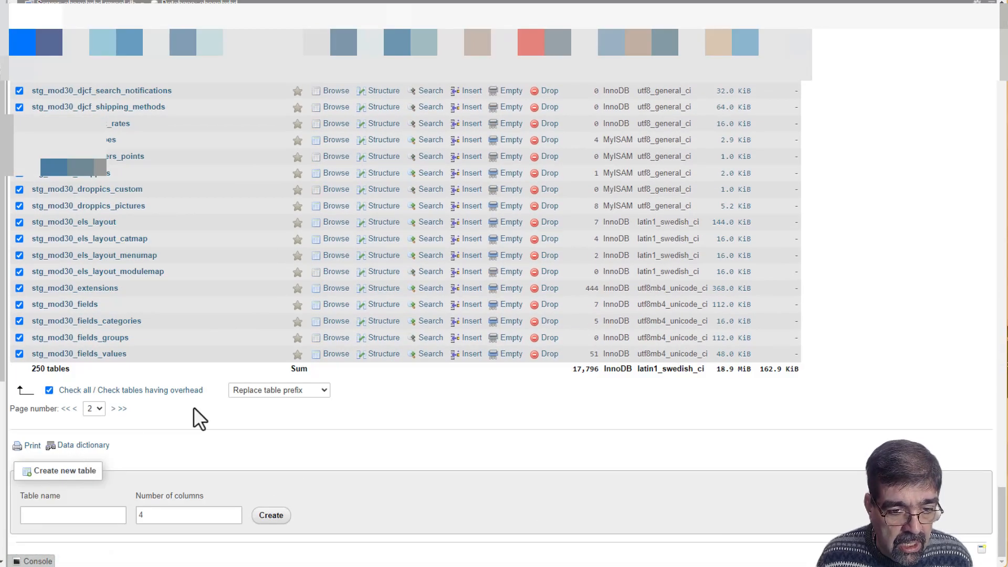
{"action": "left_click", "coordinate": [283, 391]}
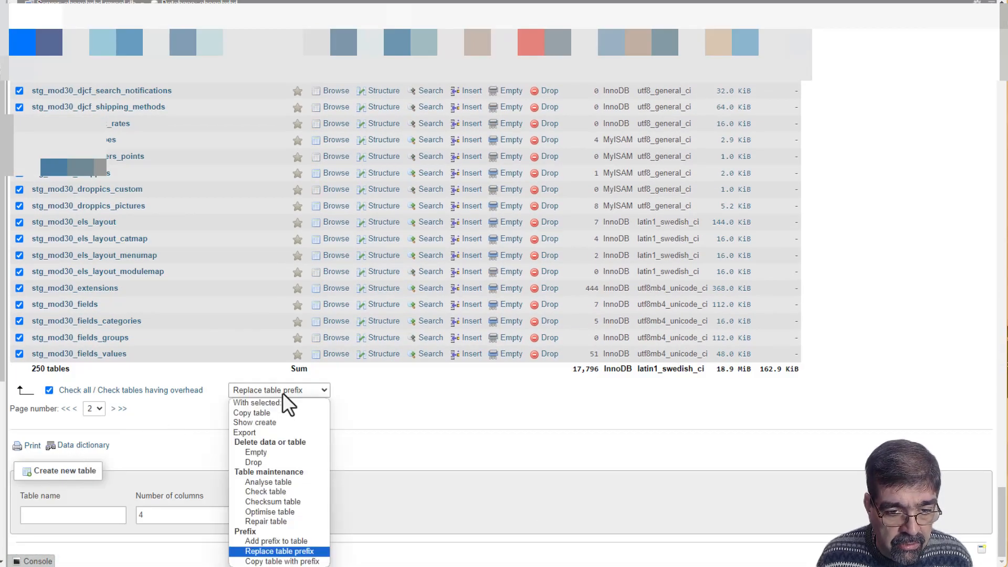
{"action": "left_click", "coordinate": [274, 551]}
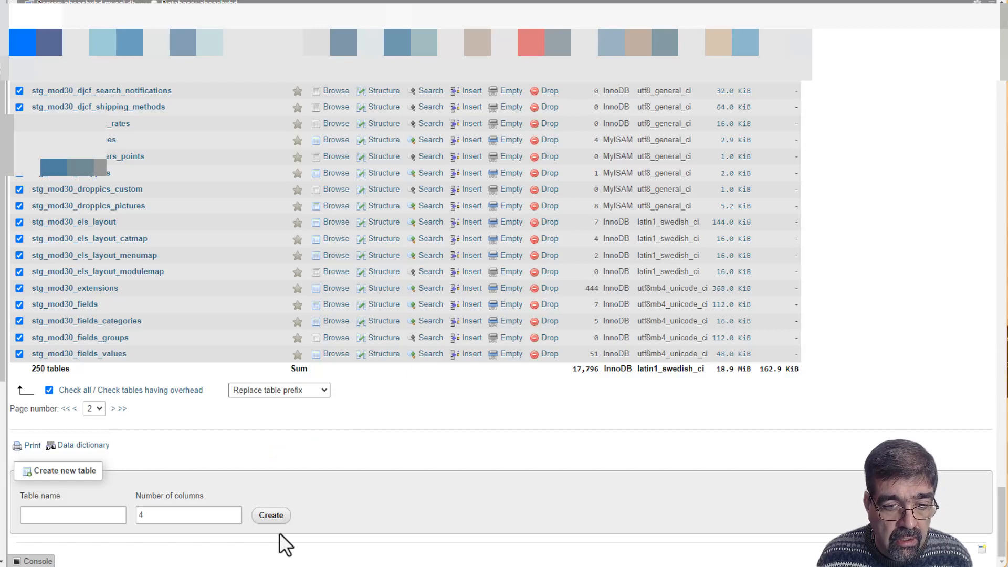
{"action": "left_click", "coordinate": [279, 391]}
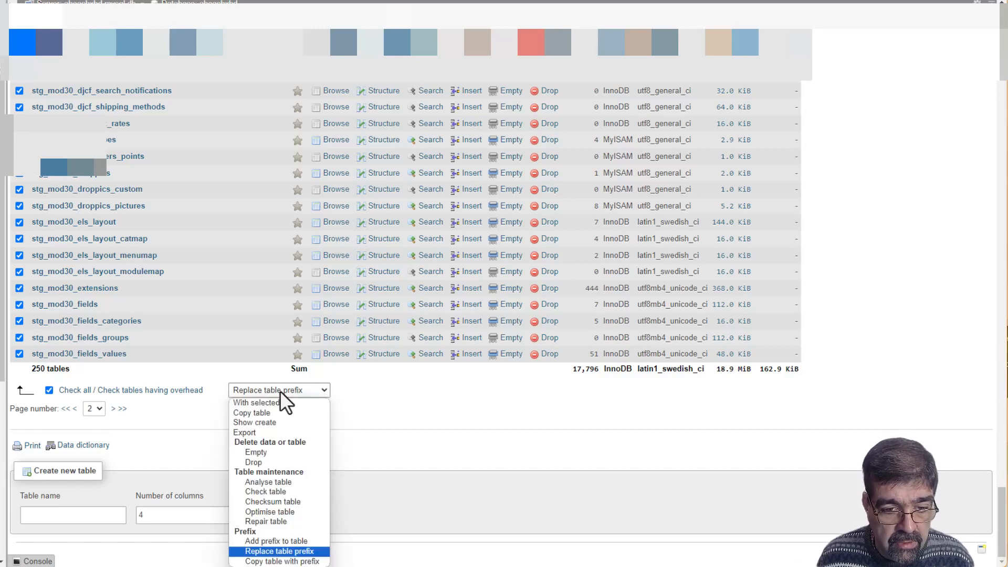
{"action": "left_click", "coordinate": [278, 541]}
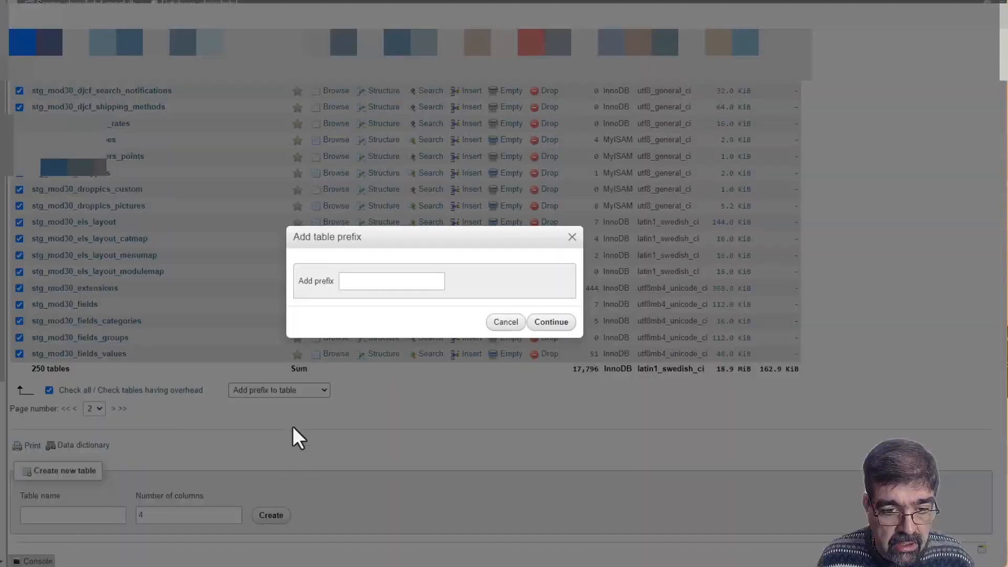
{"action": "left_click", "coordinate": [509, 323]}
Replace the table prefix mod30_ with j_ on all selected tables of page 2 and apply the change.
{"action": "left_click", "coordinate": [289, 393]}
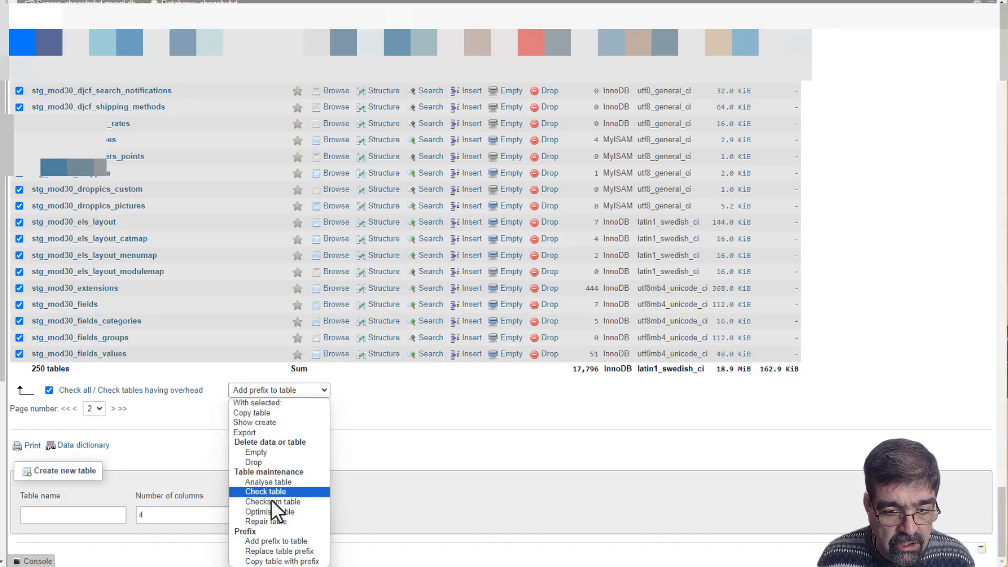
{"action": "left_click", "coordinate": [274, 555]}
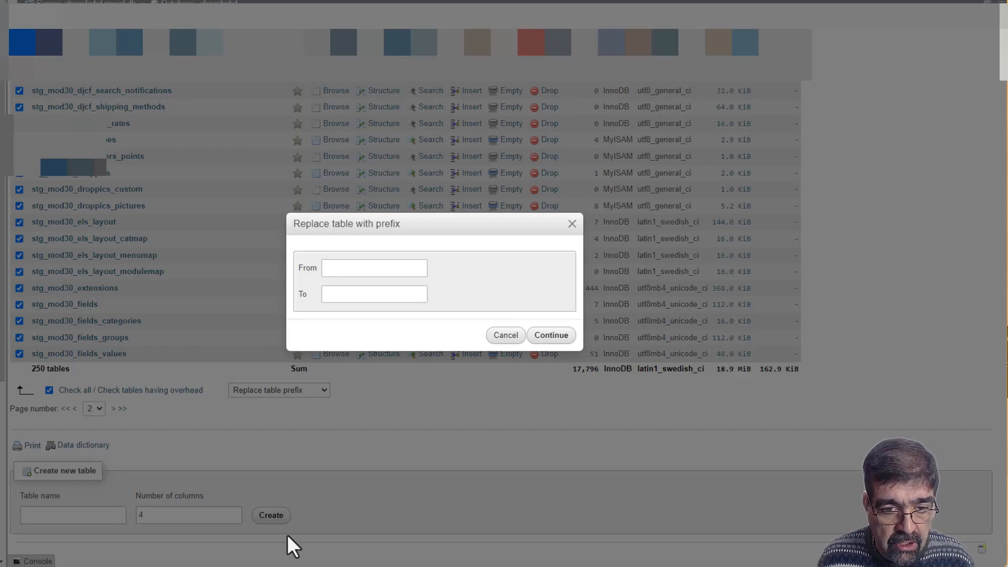
{"action": "left_click", "coordinate": [361, 270]}
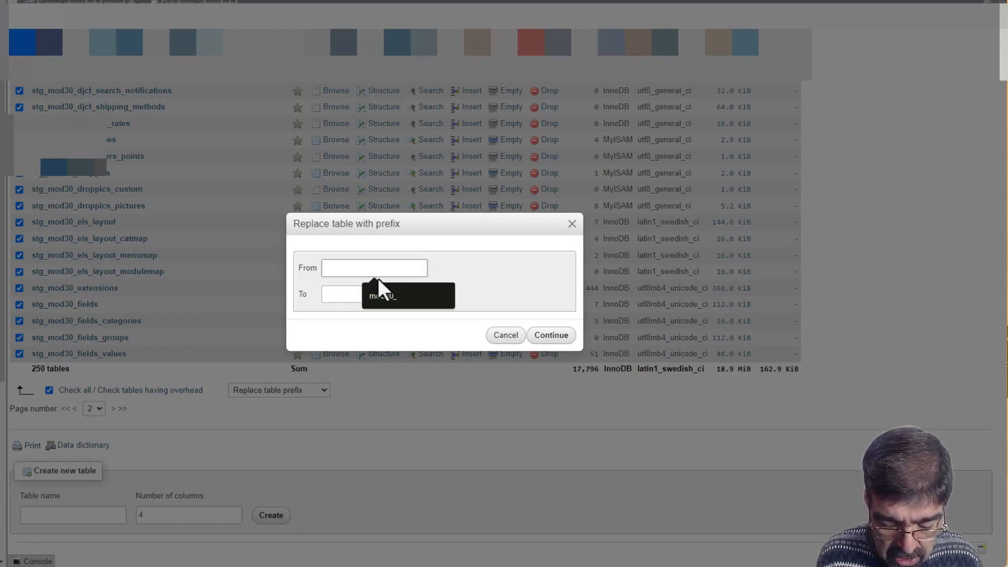
{"action": "type", "text": "mod_3"}
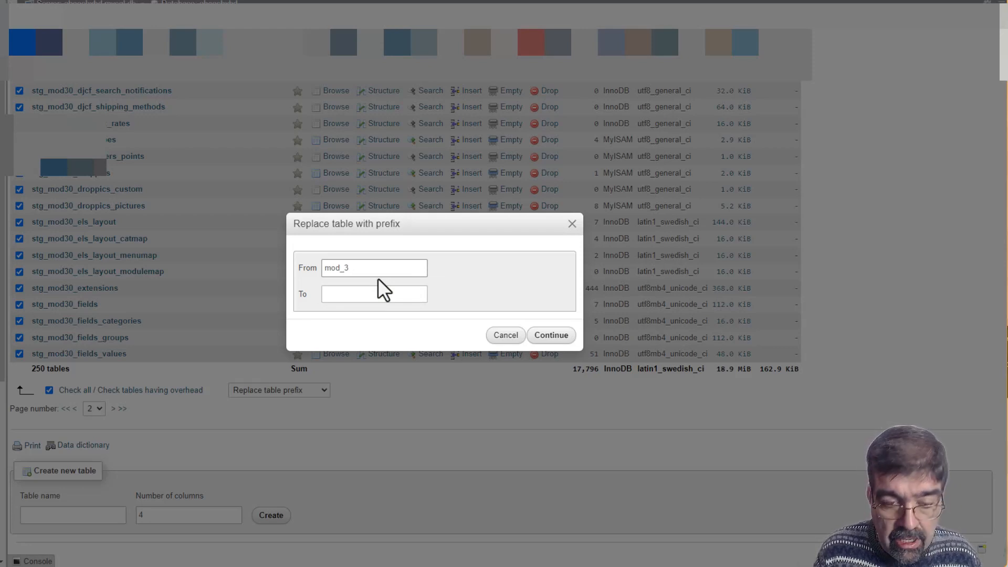
{"action": "key", "text": "BackSpace"}
{"action": "key", "text": "BackSpace"}
{"action": "type", "text": "30"}
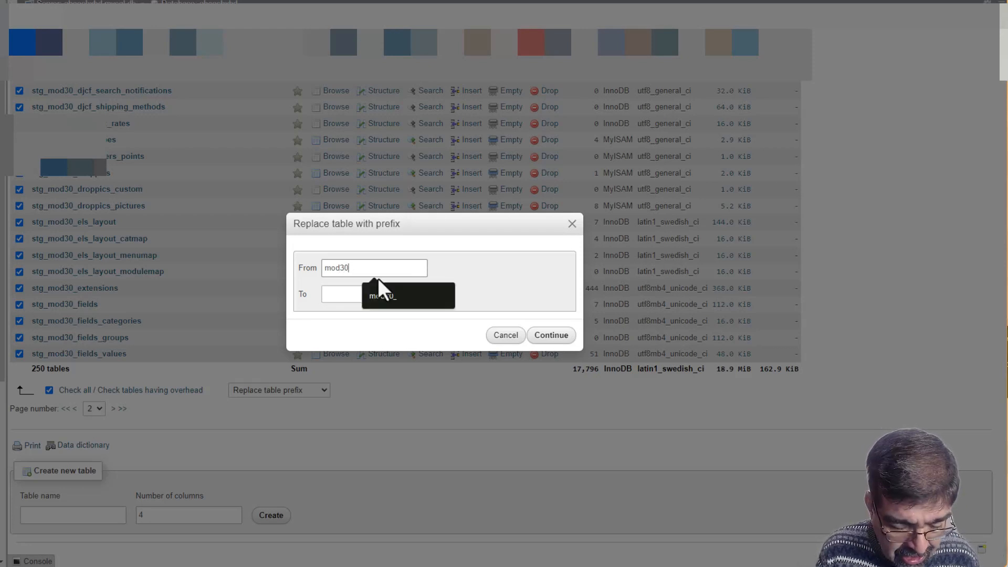
{"action": "type", "text": "_"}
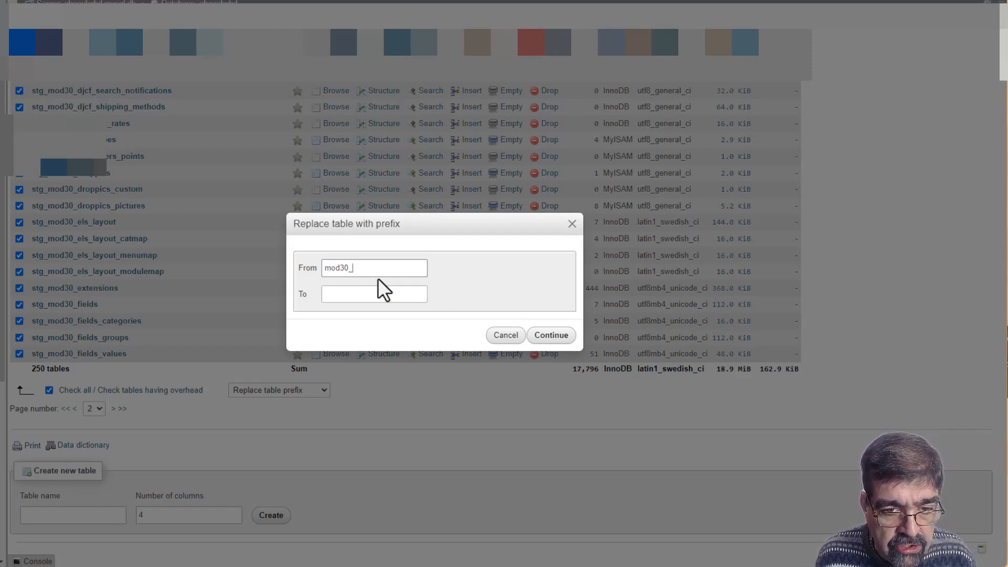
{"action": "key", "text": "Tab"}
{"action": "type", "text": "j_"}
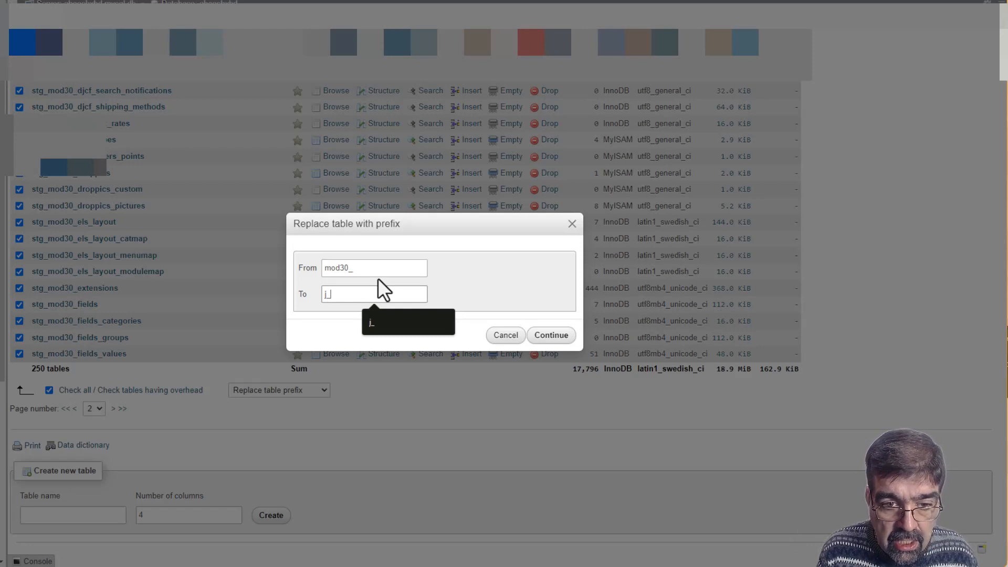
{"action": "left_click", "coordinate": [551, 336]}
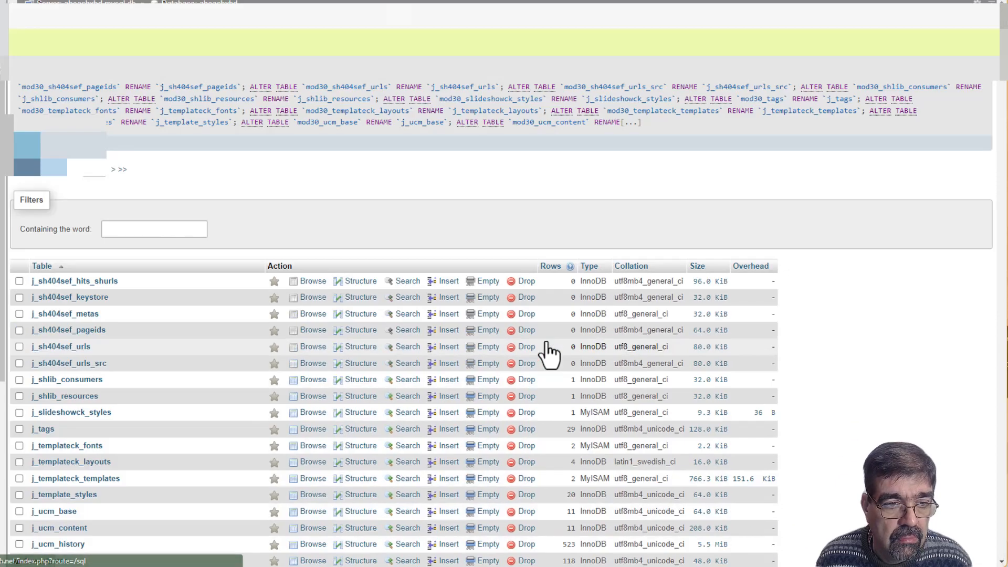
{"action": "left_click_drag", "start_coordinate": [1003, 69], "coordinate": [999, 357]}
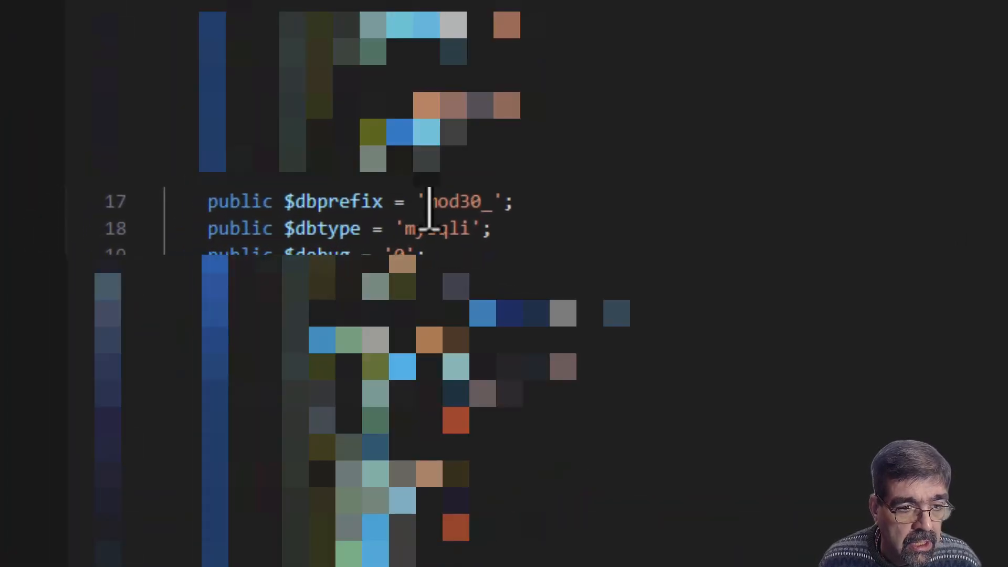
In the code editor, set $dbprefix in configuration.php to j_ and upload the changed file back to the server.
{"action": "double_click", "coordinate": [430, 209]}
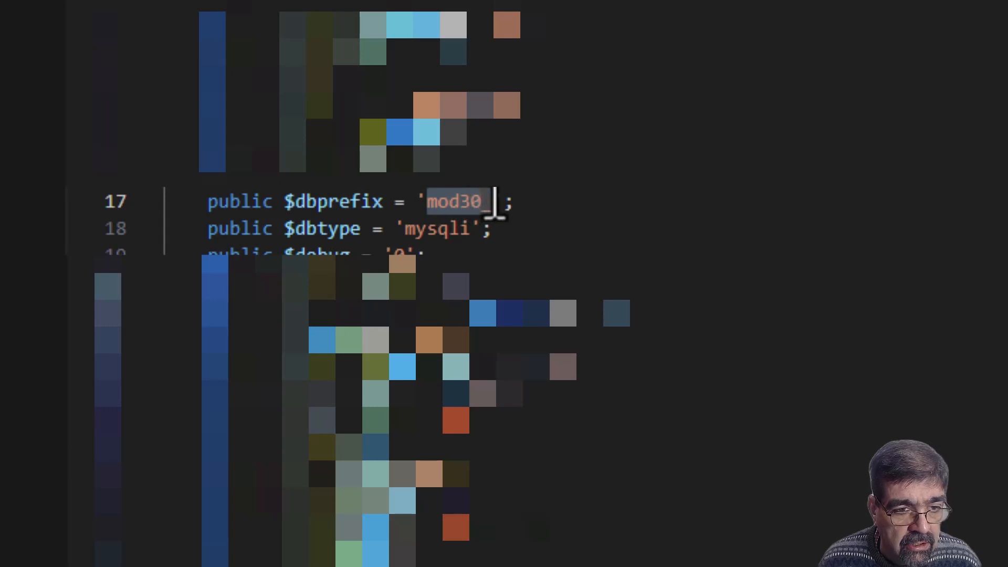
{"action": "key", "text": "shift+Left"}
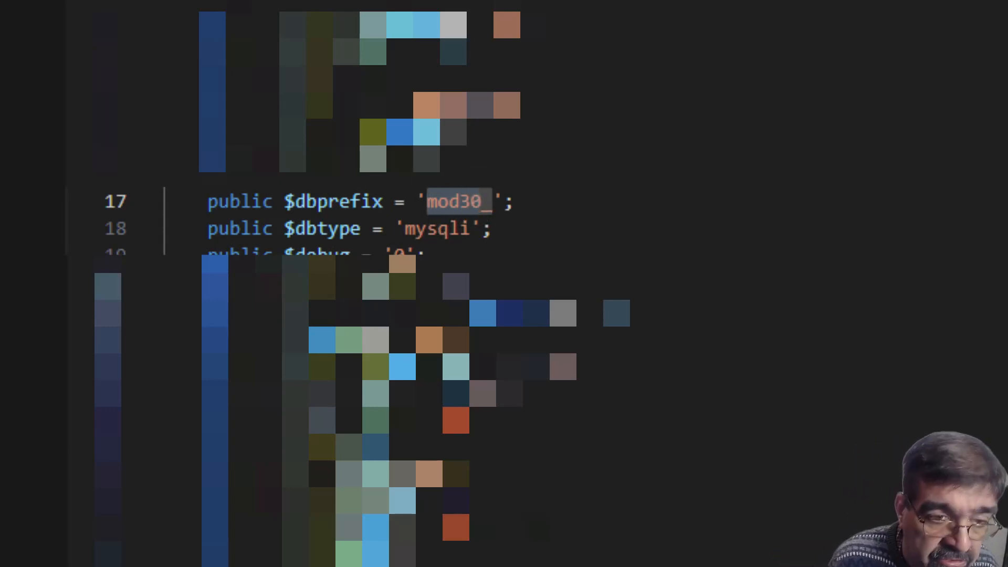
{"action": "key", "text": "BackSpace"}
{"action": "type", "text": "j"}
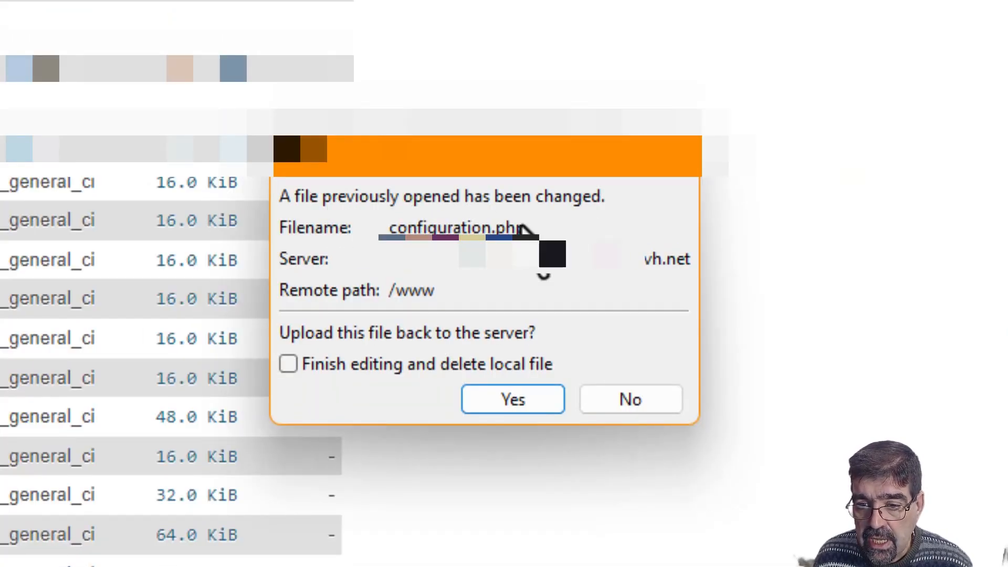
{"action": "left_click", "coordinate": [513, 400]}
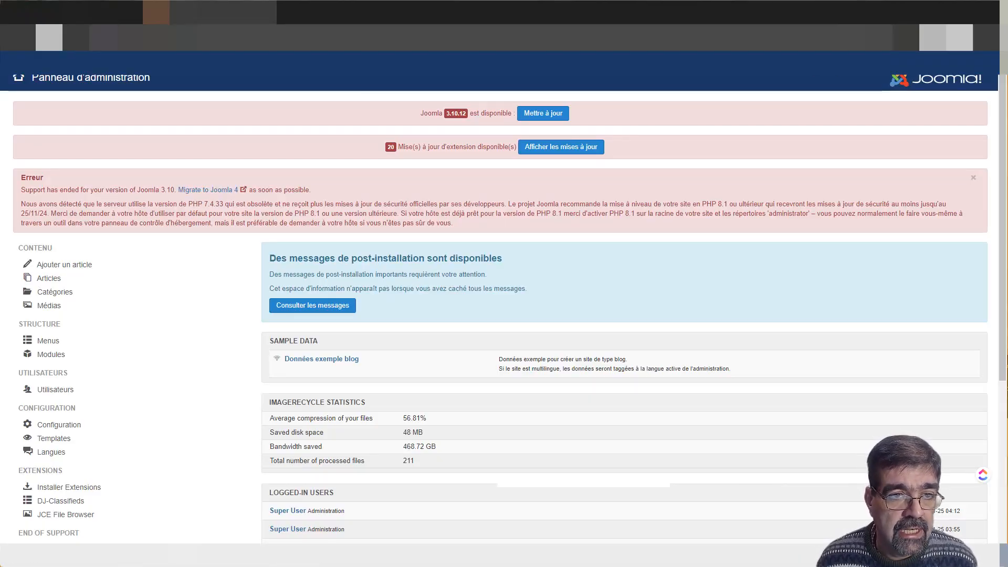
Open the StageIt component in the Joomla administration and start rebuilding the staging site.
{"action": "left_click", "coordinate": [253, 79]}
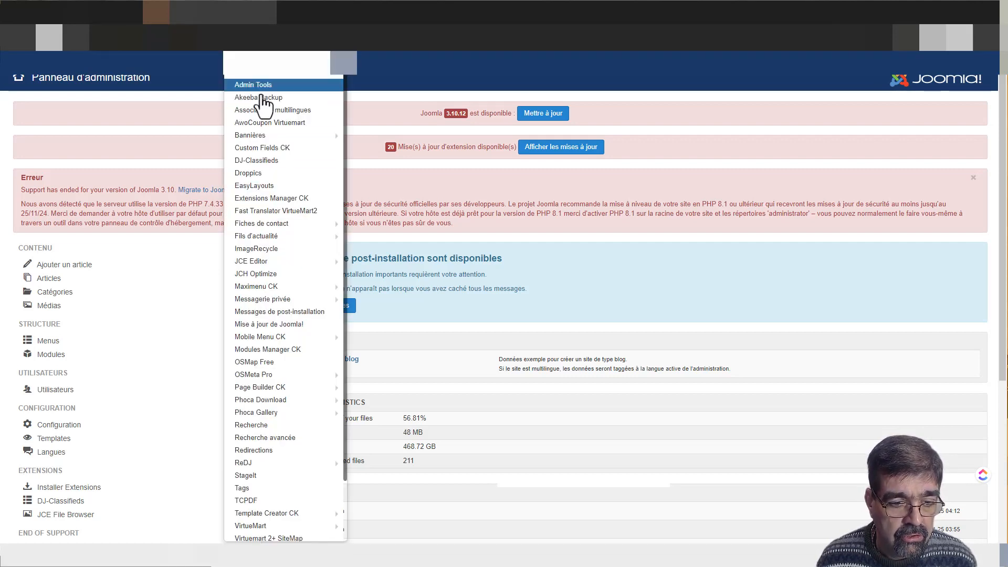
{"action": "left_click", "coordinate": [292, 477]}
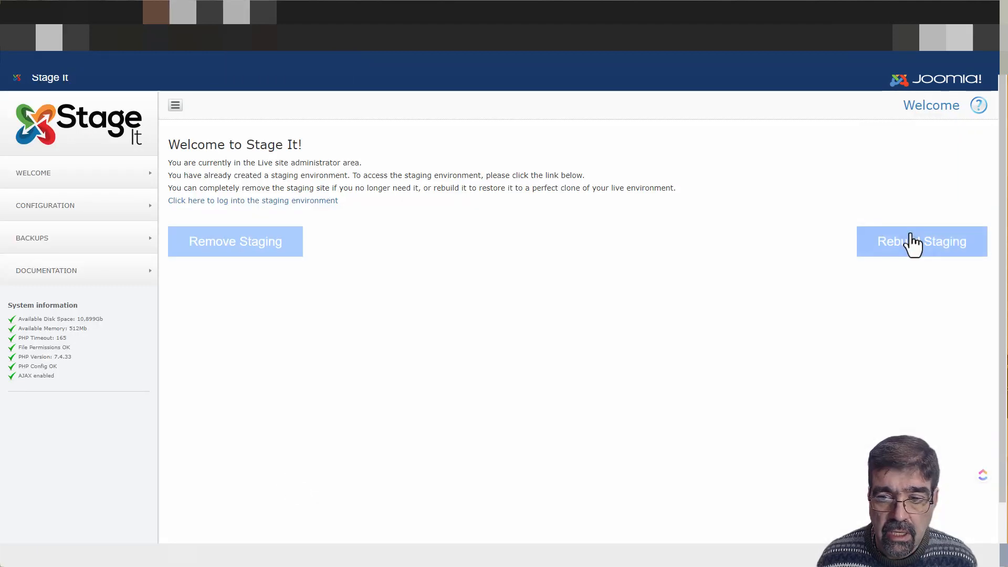
{"action": "left_click", "coordinate": [913, 244]}
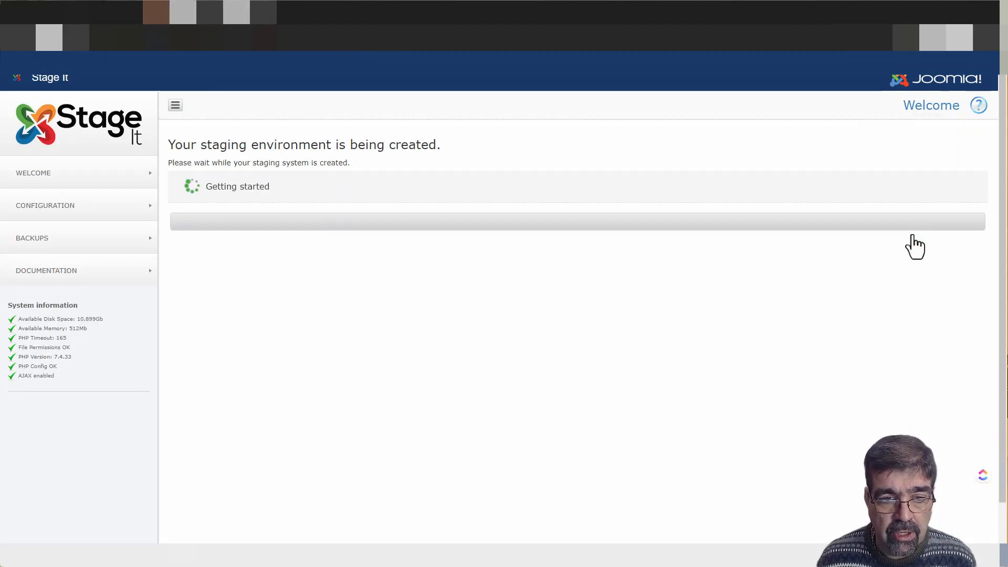